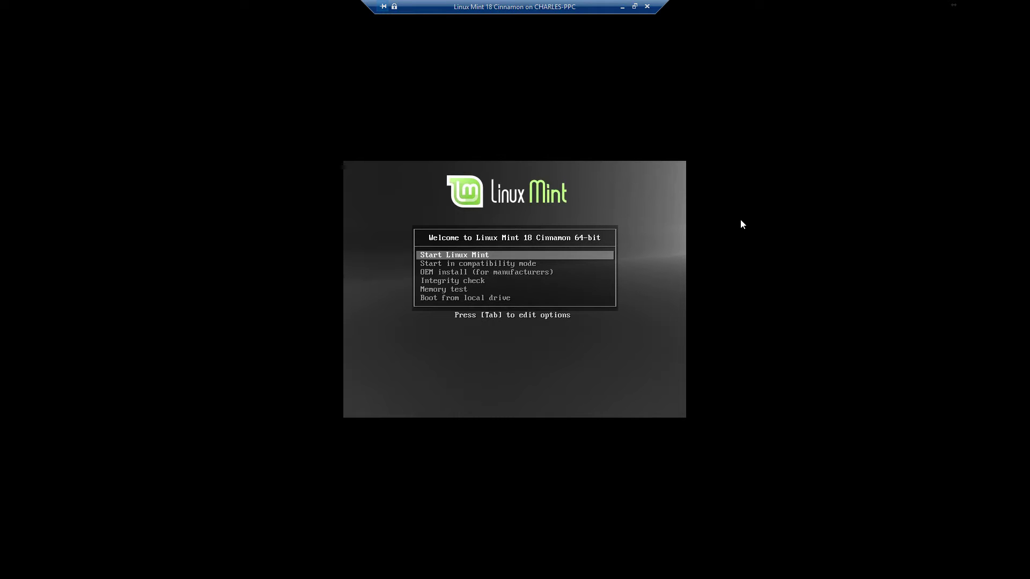
# Choose the 'Start Linux Mint' boot option to launch the live session.
pyautogui.press('Down')
pyautogui.press('Down')
pyautogui.press('Down')
pyautogui.press('Down')
pyautogui.press('Down')
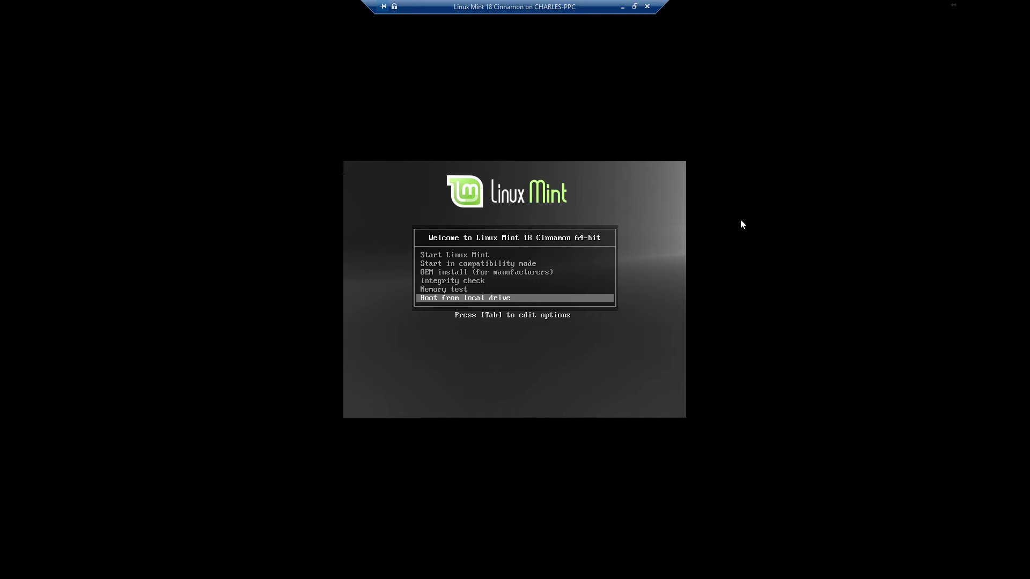
pyautogui.press('Up')
pyautogui.press('Up')
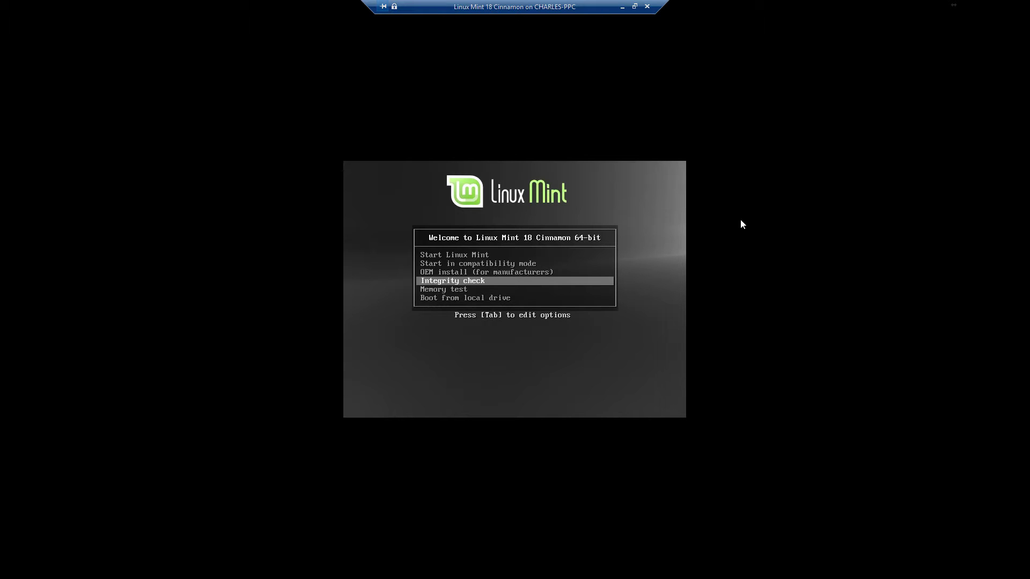
pyautogui.press('Up')
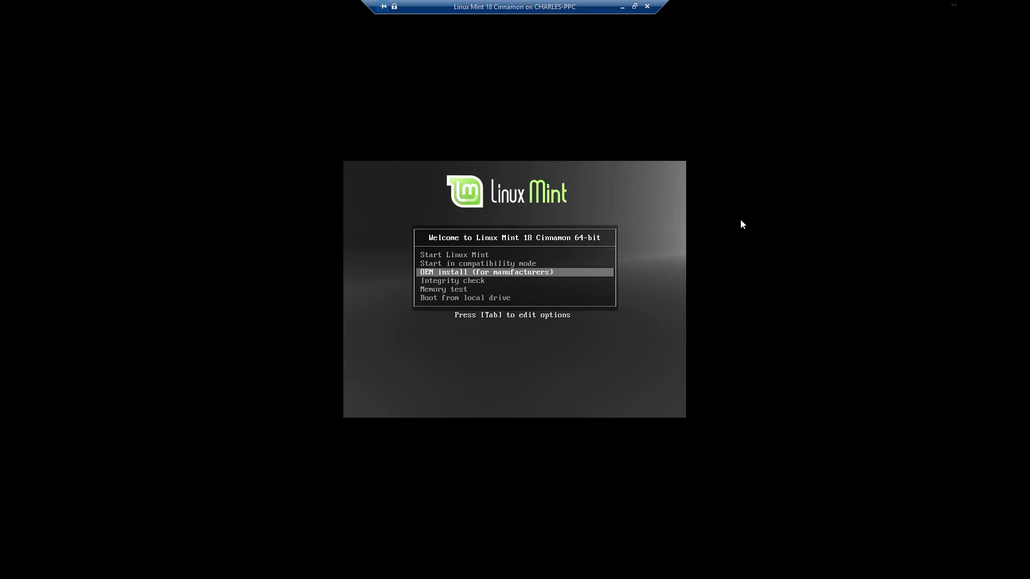
pyautogui.press('Up')
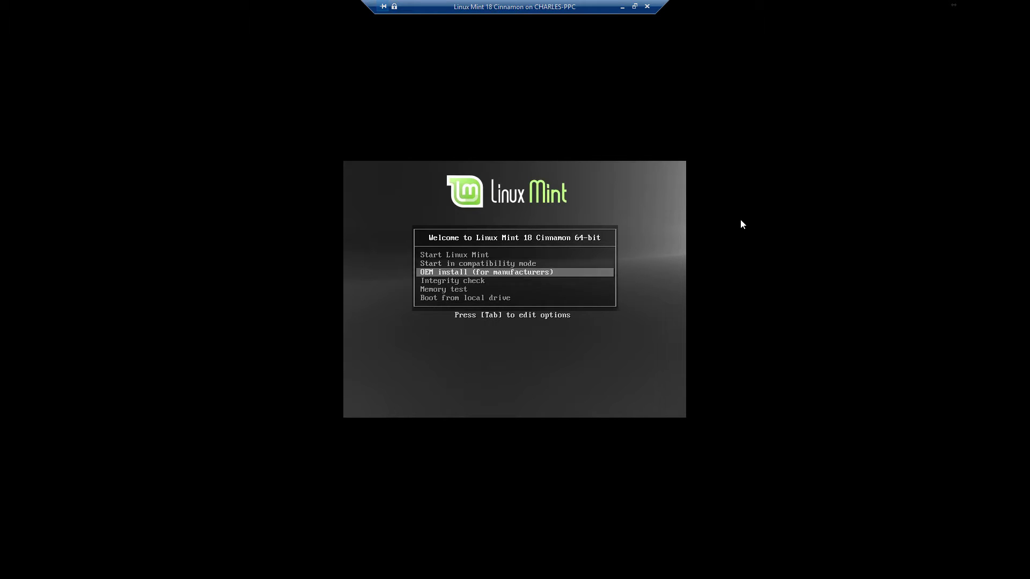
pyautogui.press('Up')
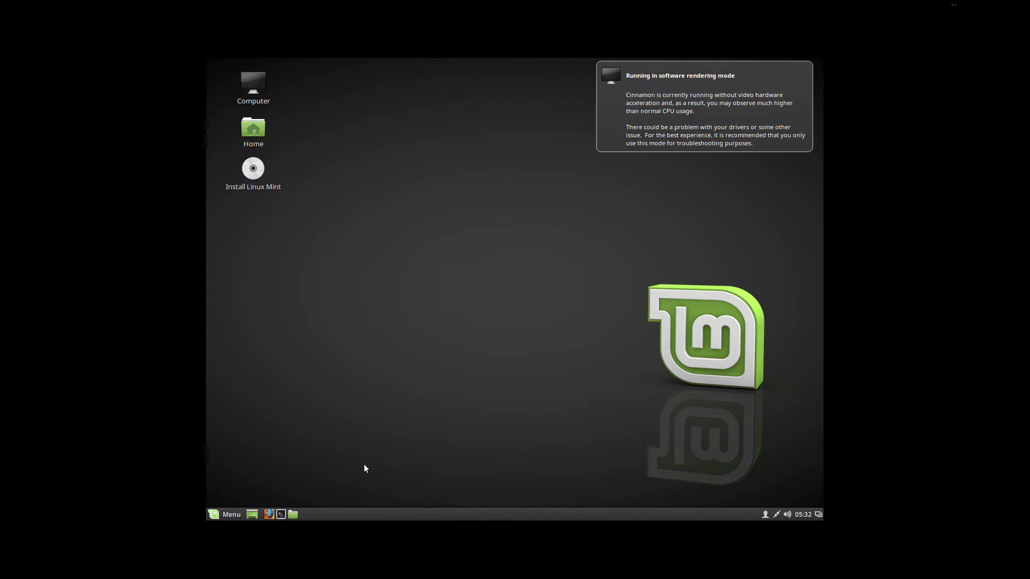
pyautogui.click(230, 514)
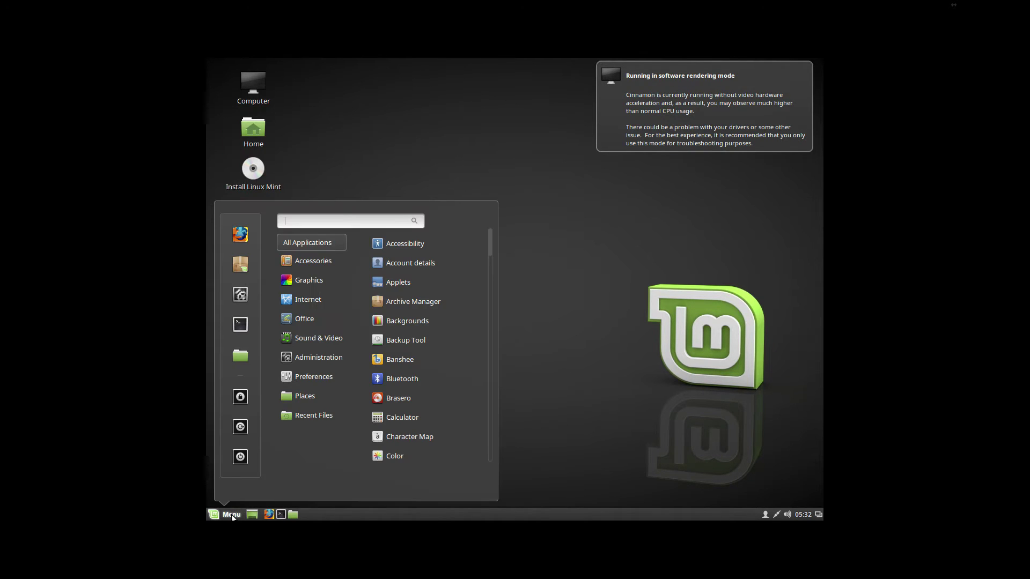
pyautogui.click(597, 315)
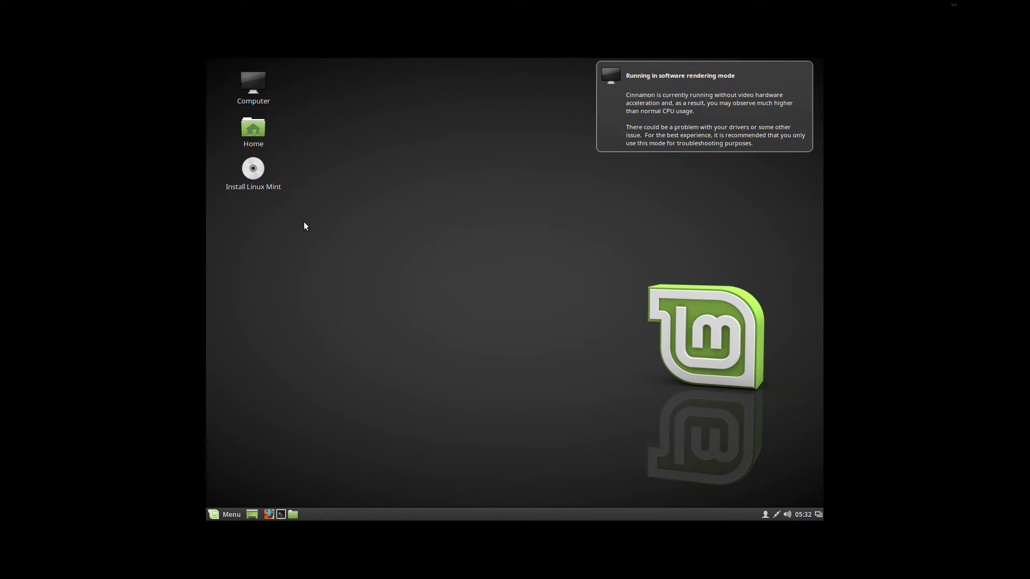
pyautogui.click(222, 517)
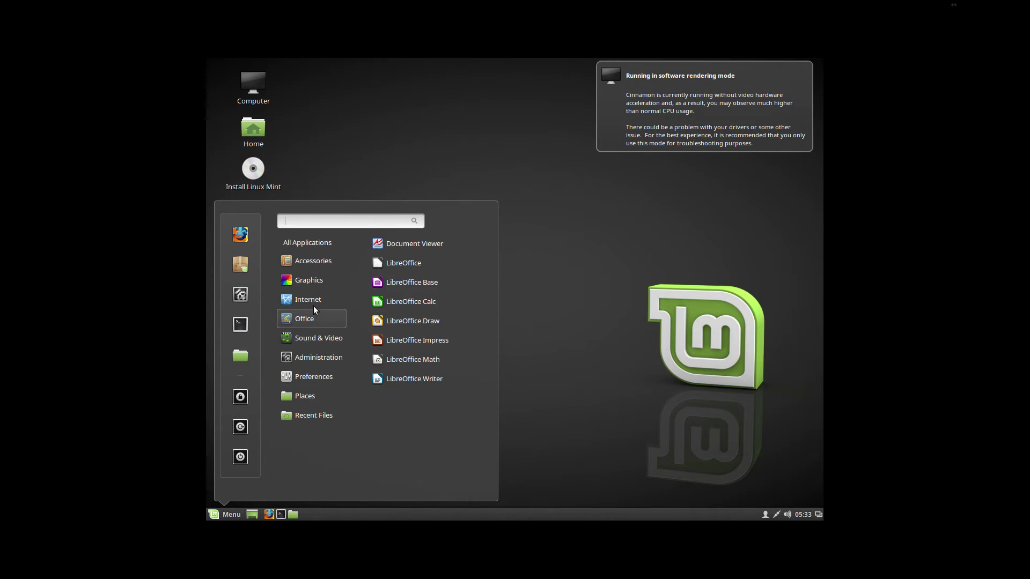
pyautogui.moveTo(314, 302)
pyautogui.moveTo(300, 284)
pyautogui.moveTo(300, 377)
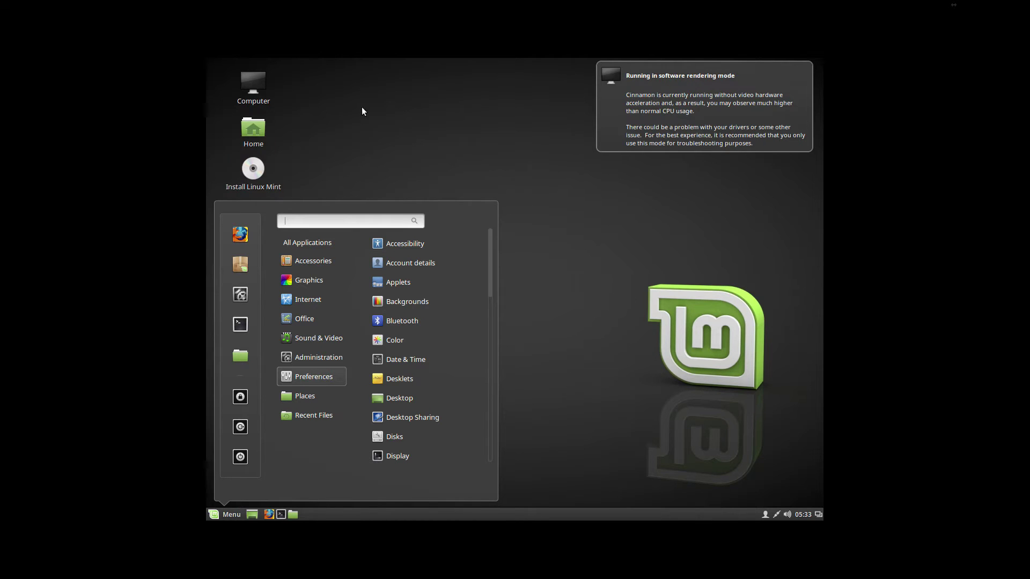
pyautogui.press('Up')
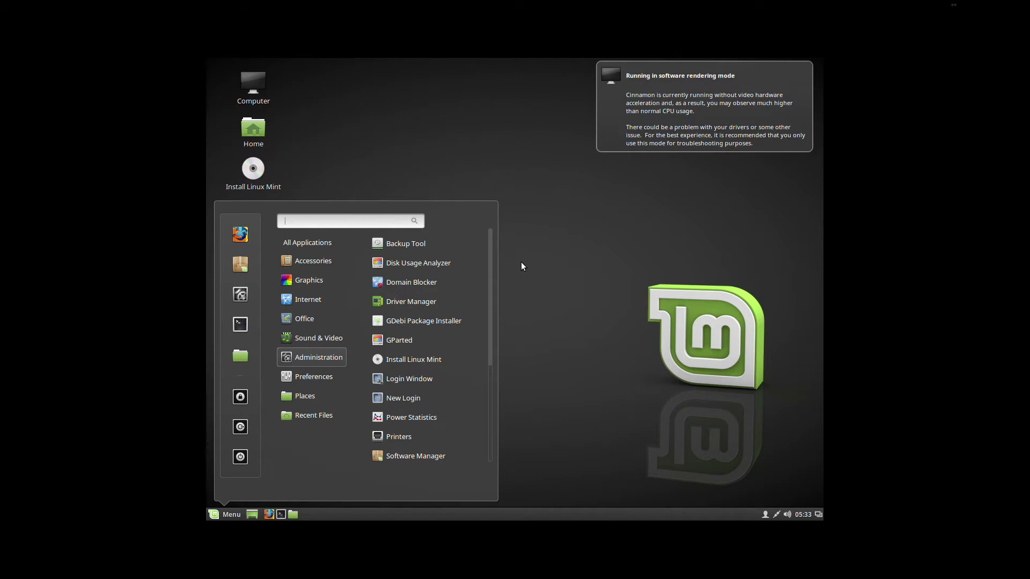
pyautogui.click(477, 160)
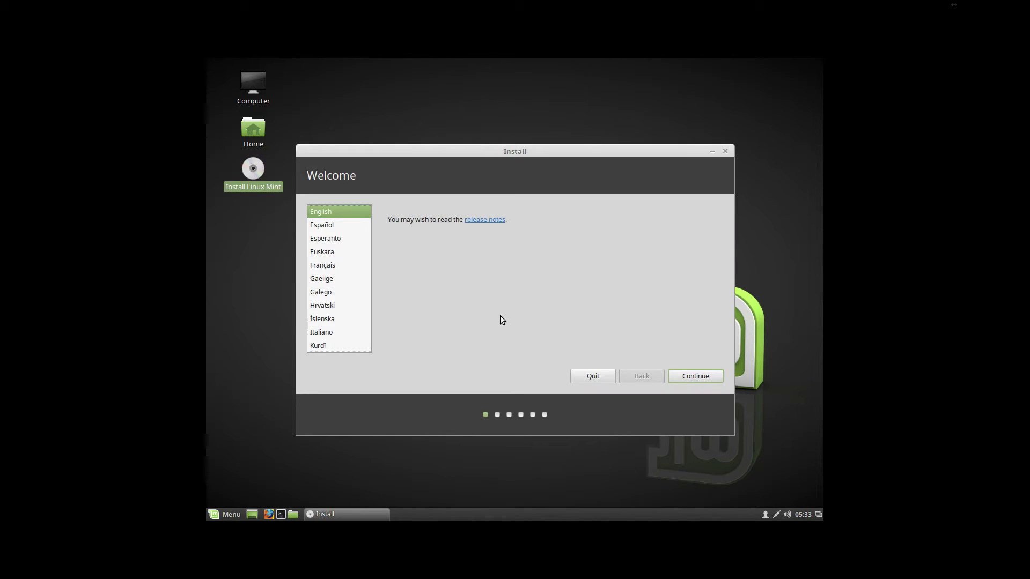
# Keep English as the installer language and enable installing third-party drivers and media codecs.
pyautogui.click(683, 377)
pyautogui.click(309, 210)
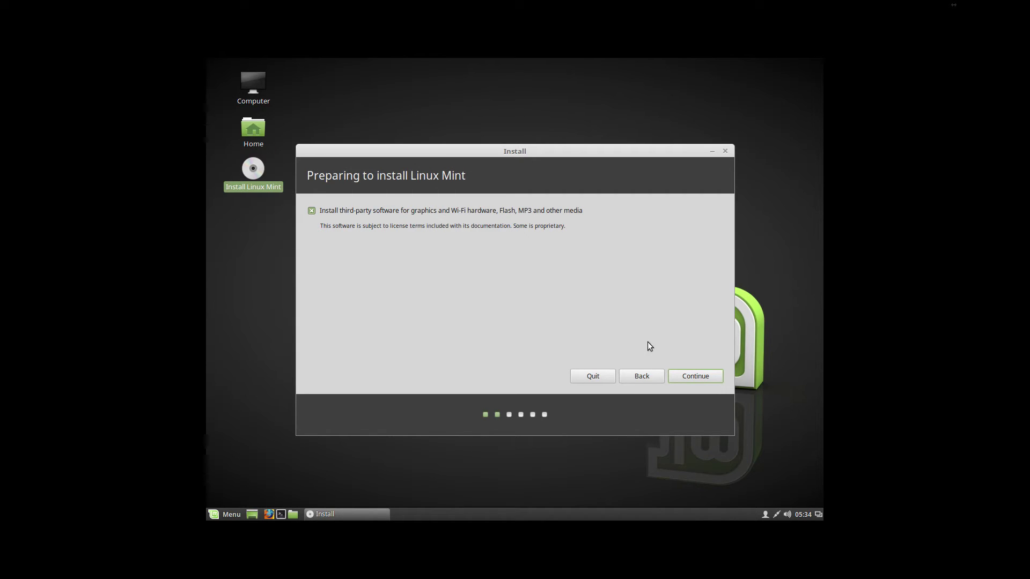
pyautogui.click(683, 378)
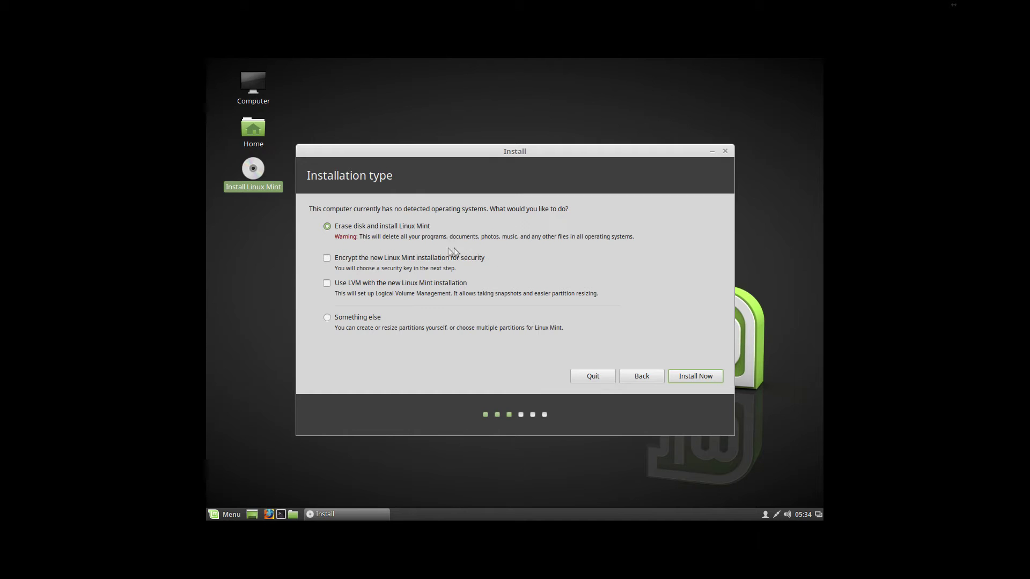
# Erase the disk using LVM and confirm writing the ext4 root and swap partitions.
pyautogui.click(326, 283)
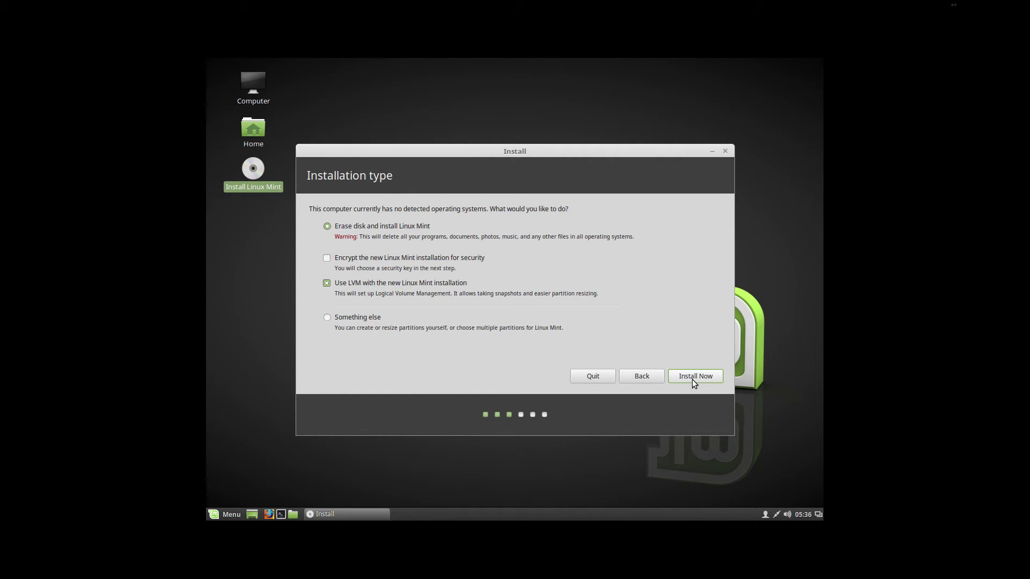
pyautogui.click(692, 377)
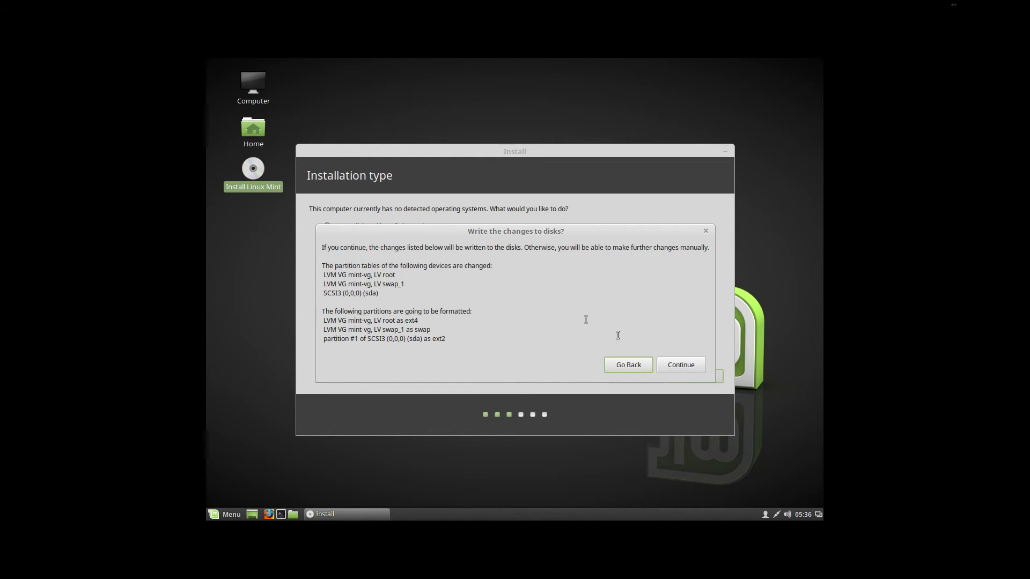
pyautogui.click(683, 364)
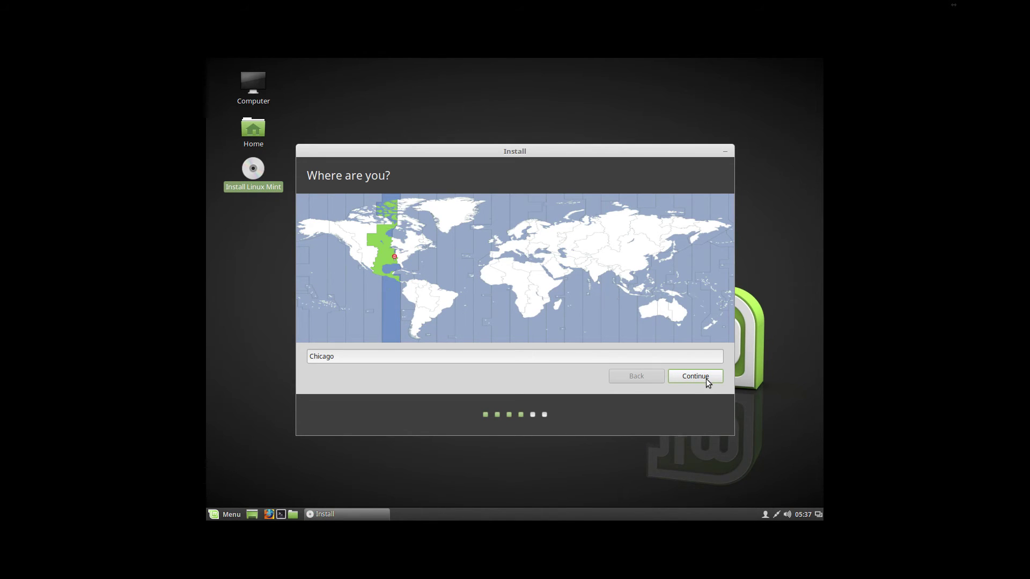
# Accept Chicago as the installation's time zone location.
pyautogui.click(706, 378)
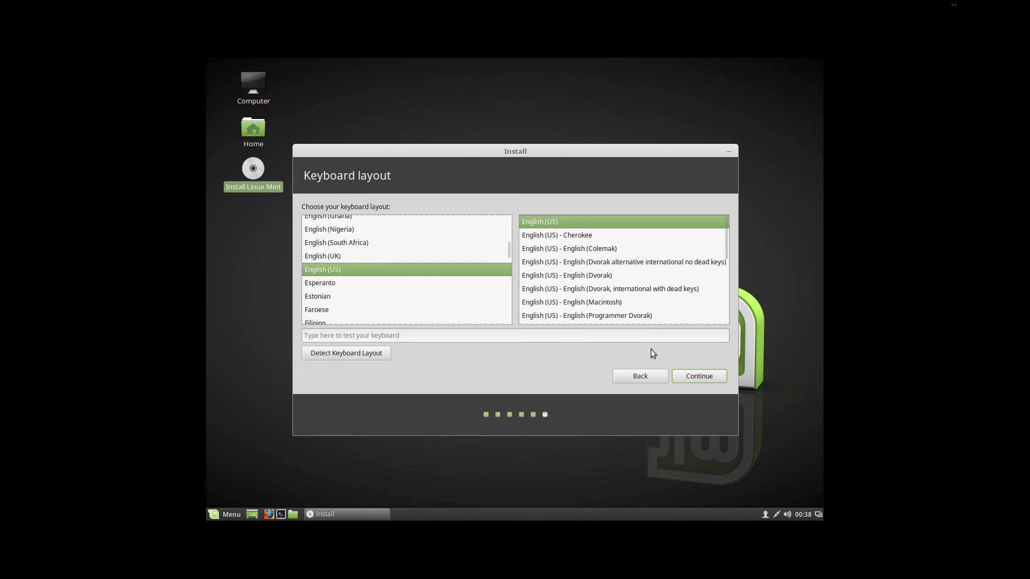
# Accept English (US) as both keyboard layout and variant.
pyautogui.click(706, 376)
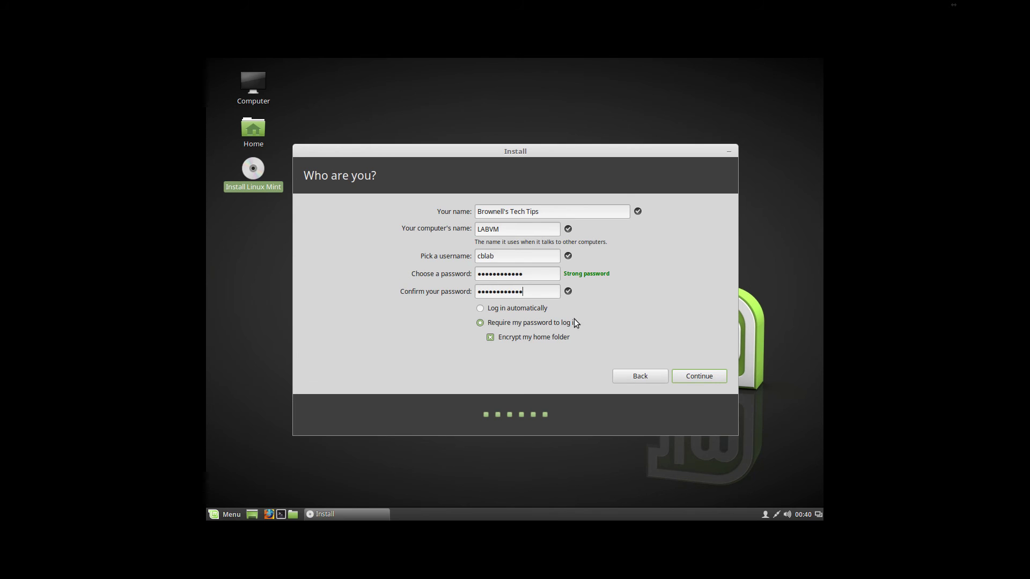
# Submit the LABVM account details with login password required and encrypted home folder.
pyautogui.click(699, 375)
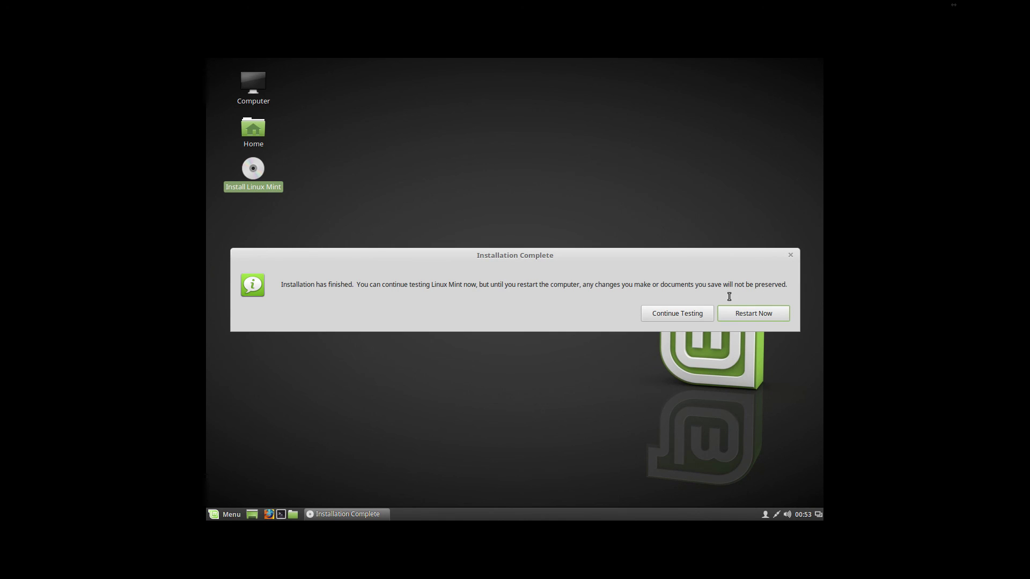
# Restart into the installed system, toggling the VM out of and back into full screen.
pyautogui.click(753, 315)
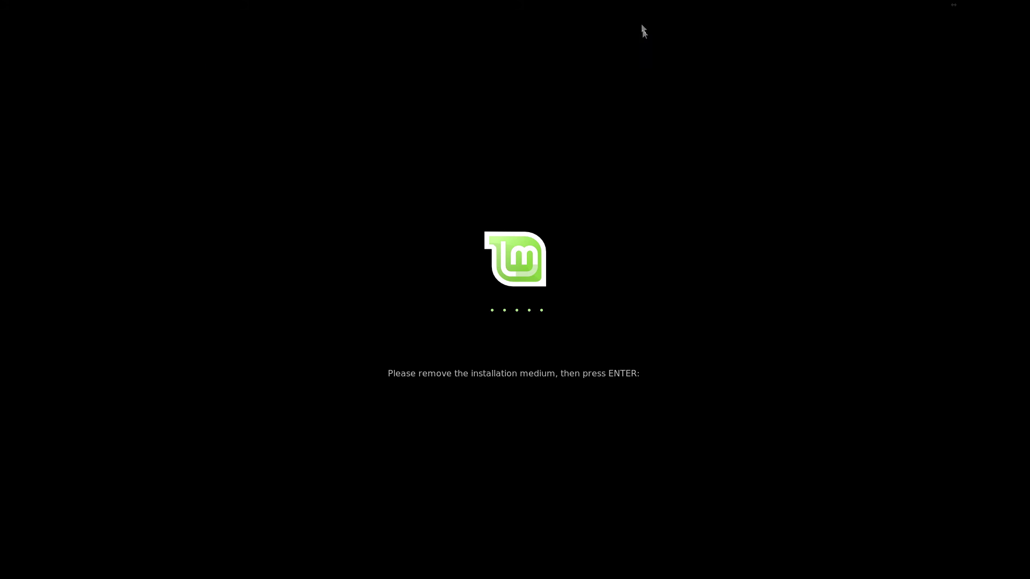
pyautogui.press('ctrl+alt+Break')
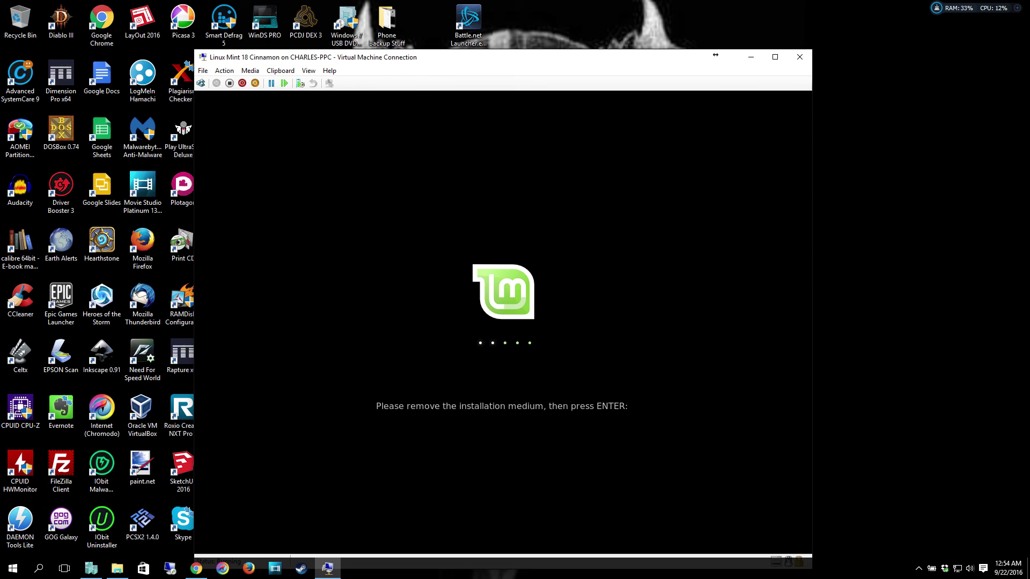
pyautogui.press('ctrl+alt+Break')
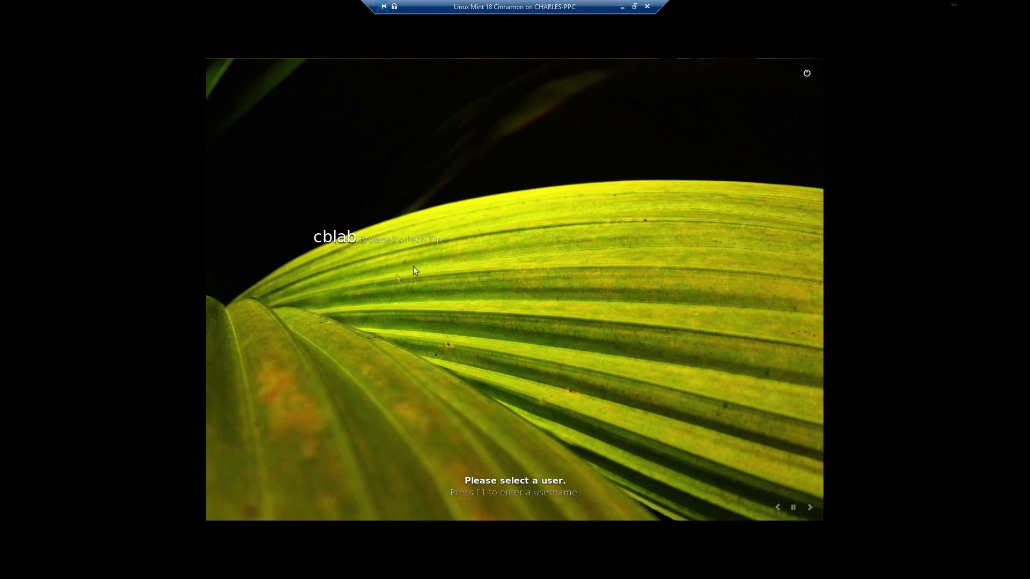
# Log in as the newly created user with the account password.
pyautogui.click(384, 239)
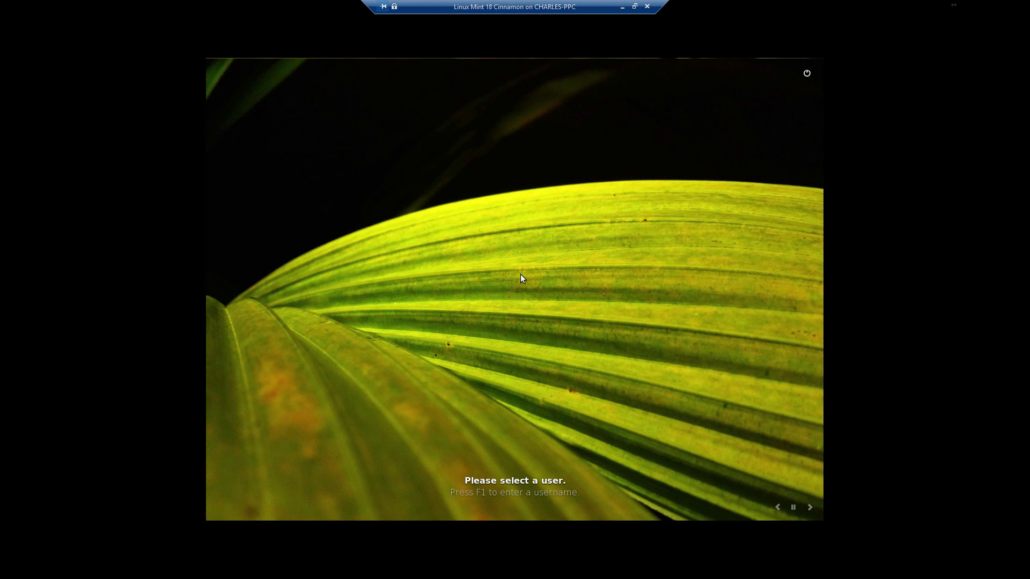
pyautogui.write('••')
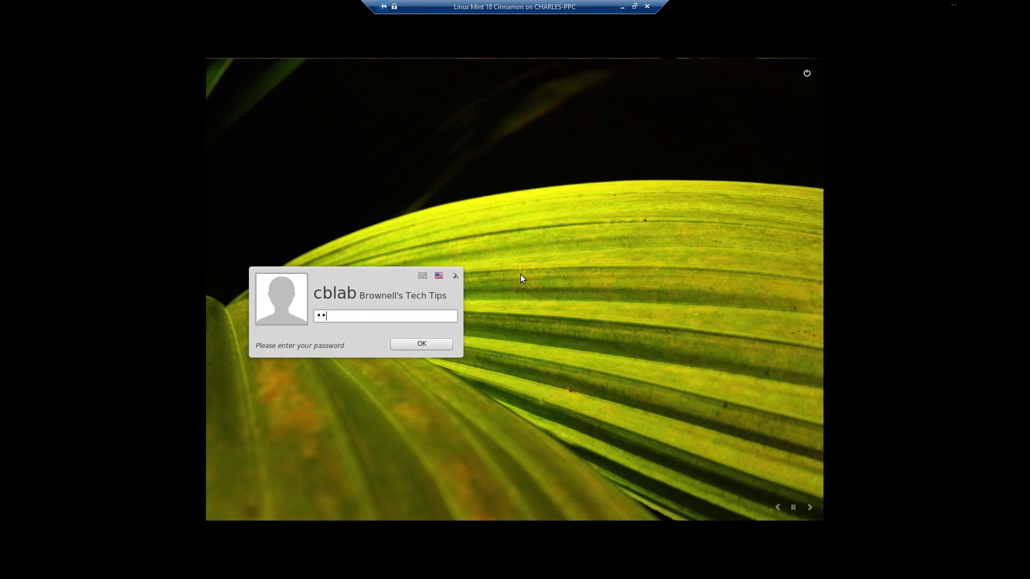
pyautogui.write('••••••••')
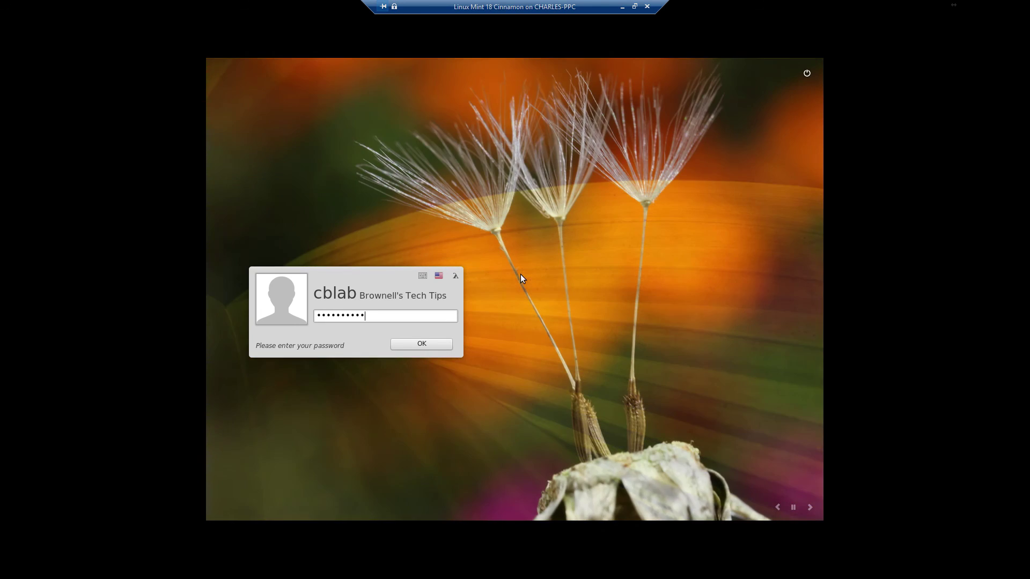
pyautogui.write('••')
pyautogui.press('Return')
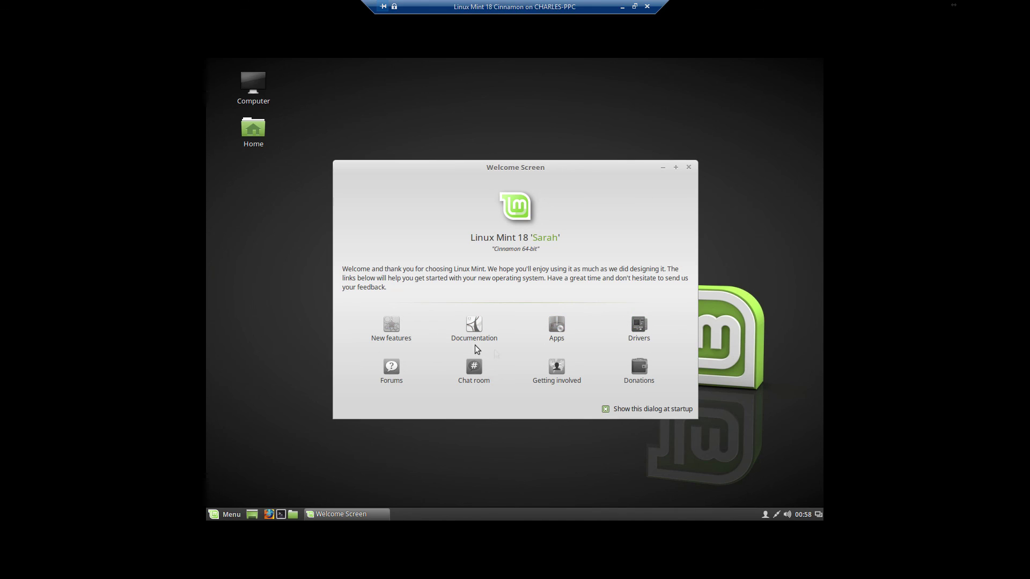
# Turn off 'Show this dialog at startup' and close the Welcome Screen.
pyautogui.click(605, 410)
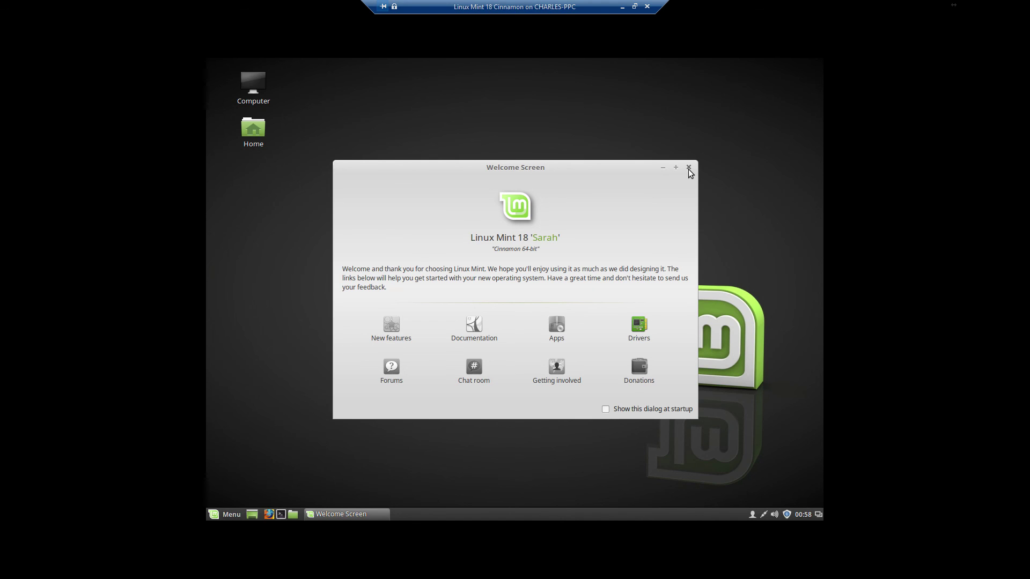
pyautogui.click(689, 168)
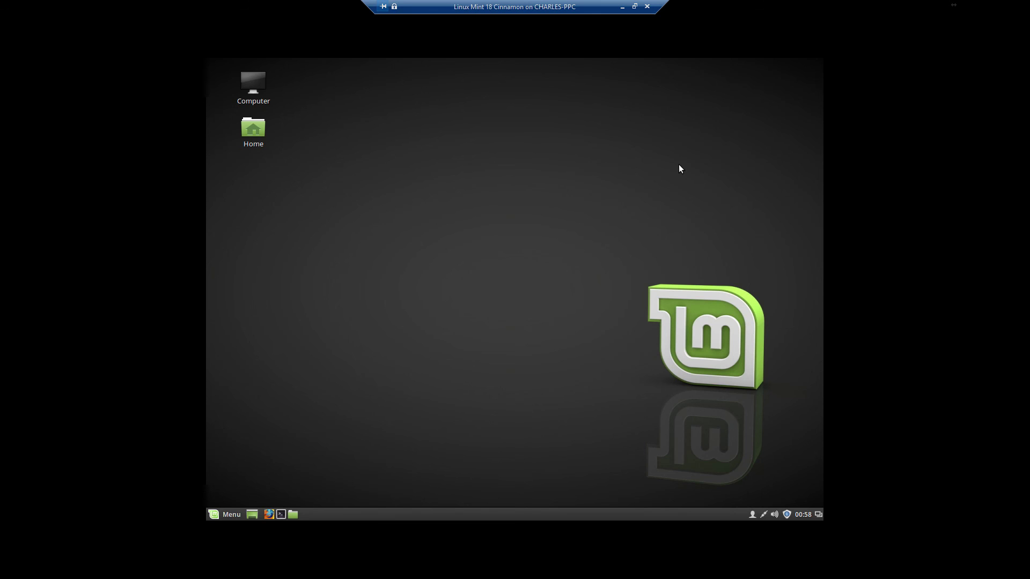